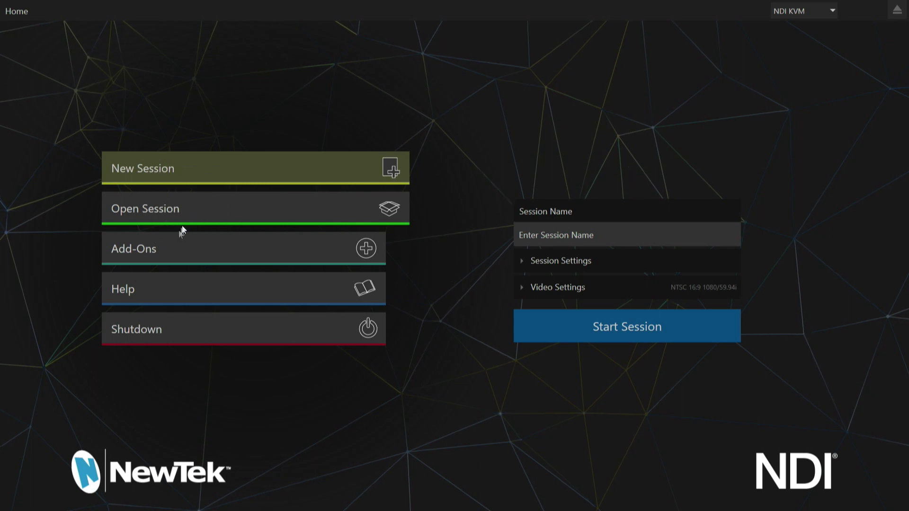
# Step: Launch Animation Store Creator Advanced Edition from the Home screen's Add-Ons list
pyautogui.click(177, 247)
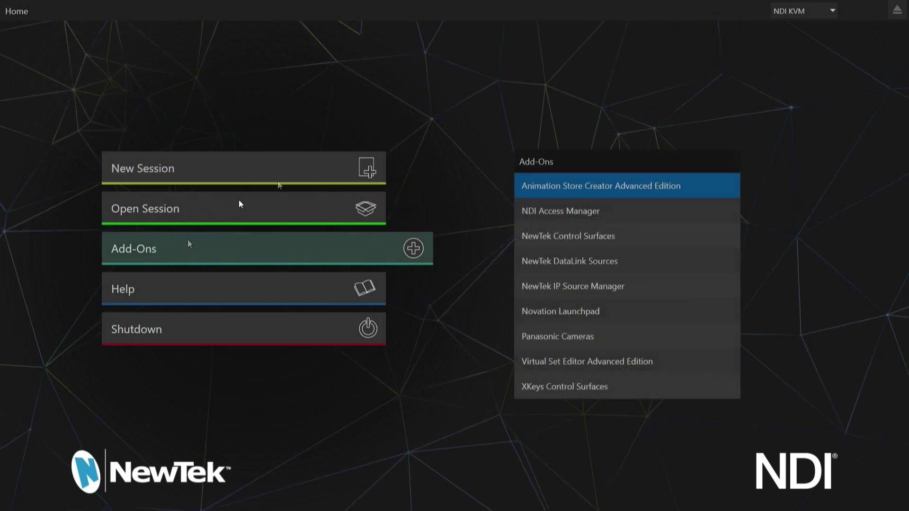
pyautogui.click(609, 195)
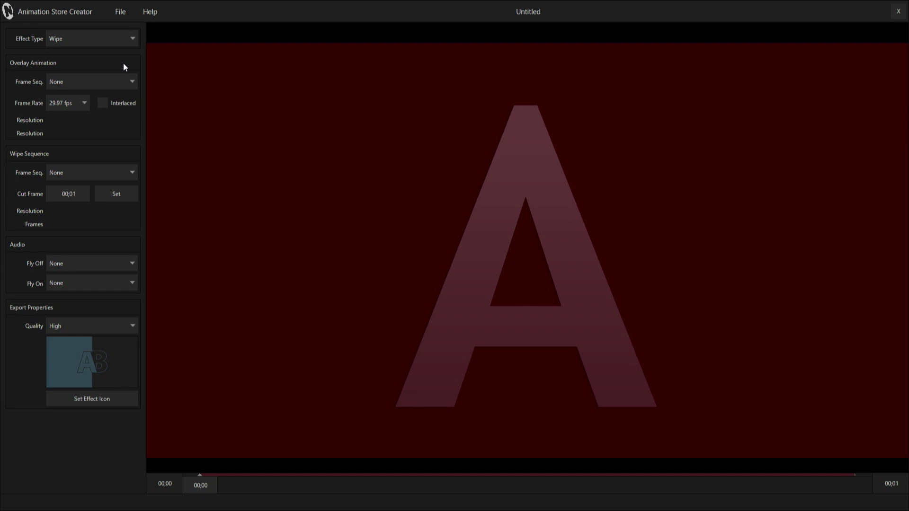
pyautogui.click(101, 40)
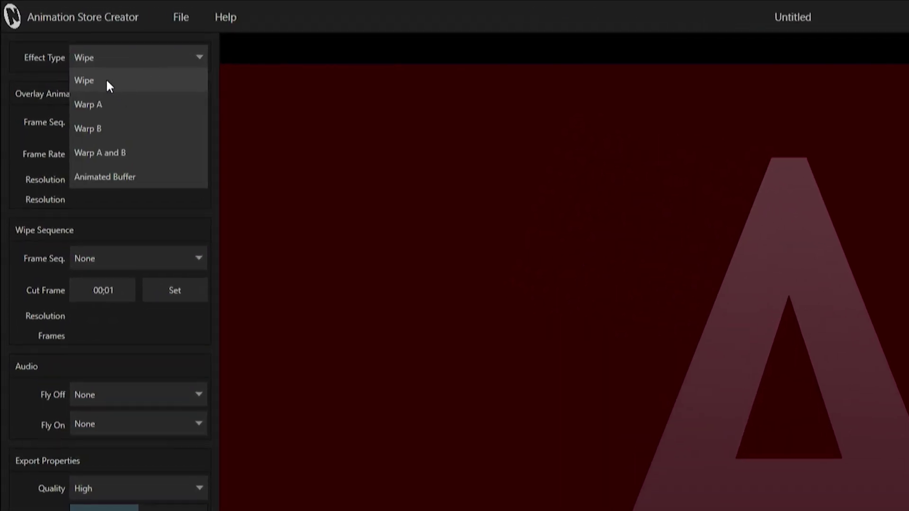
pyautogui.click(107, 82)
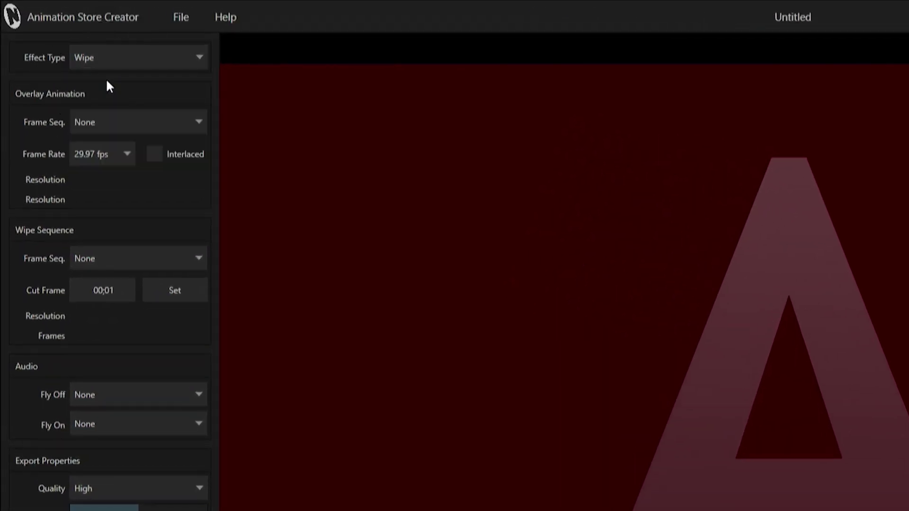
pyautogui.click(41, 91)
# Step: Load myface_00000 from Media Files\myface_V1 as the overlay animation frame sequence
pyautogui.click(169, 125)
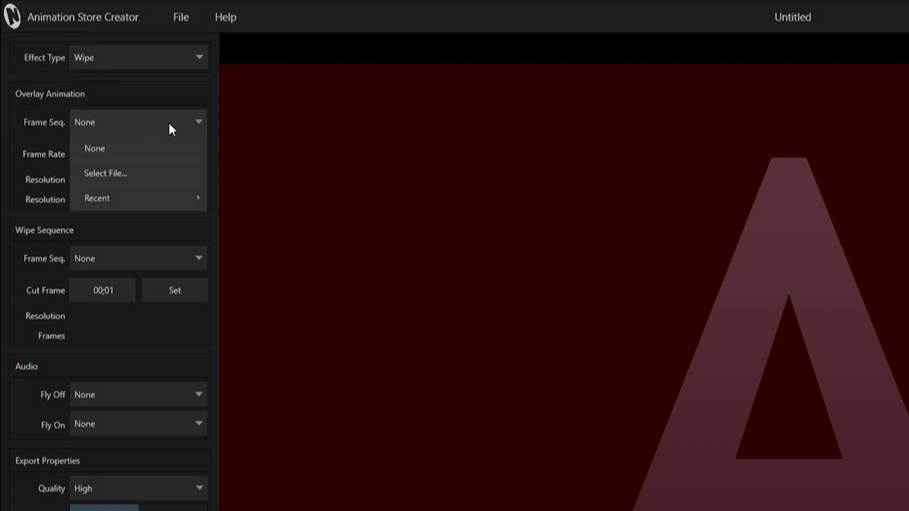
pyautogui.click(109, 173)
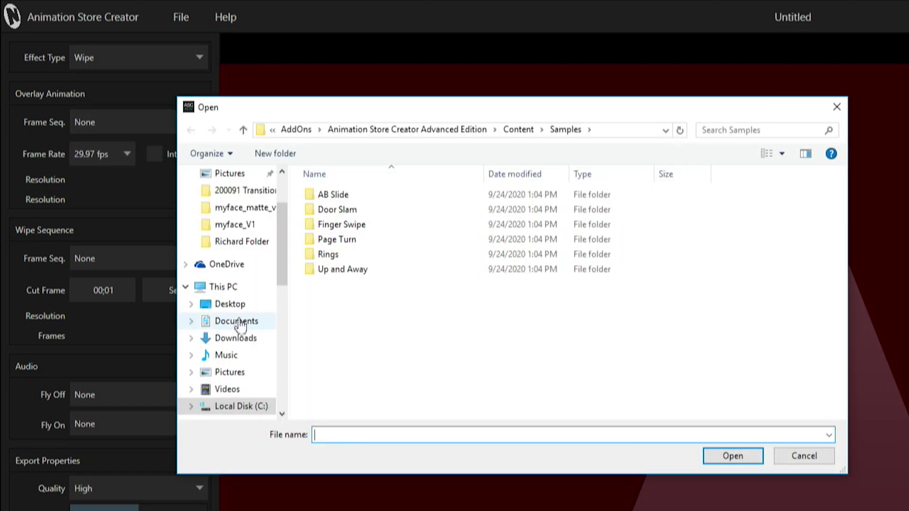
pyautogui.scroll(-2, 242, 379)
pyautogui.click(238, 390)
pyautogui.scroll(-4, 454, 367)
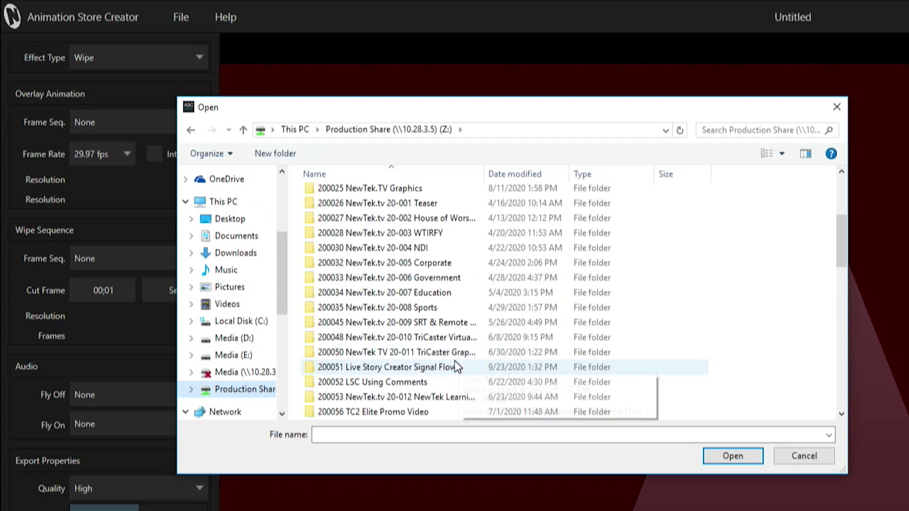
pyautogui.scroll(-12, 454, 366)
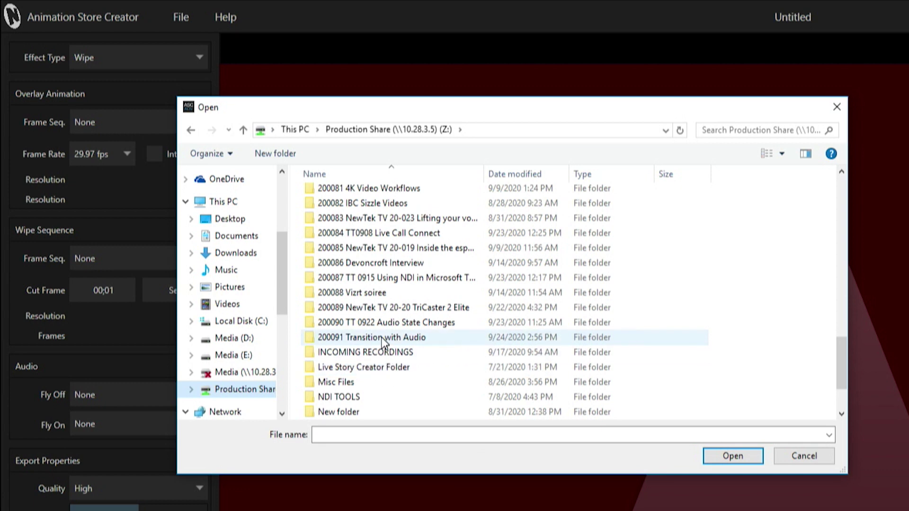
pyautogui.doubleClick(382, 338)
pyautogui.doubleClick(337, 209)
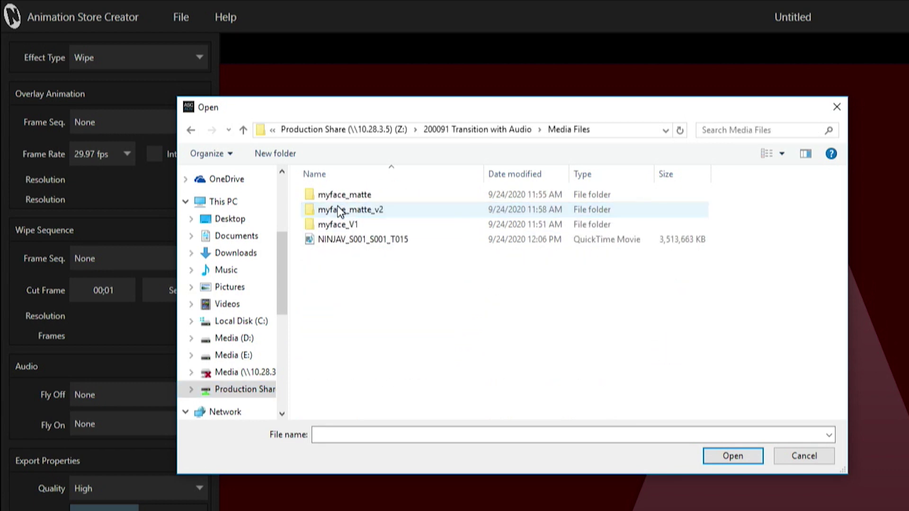
pyautogui.doubleClick(339, 225)
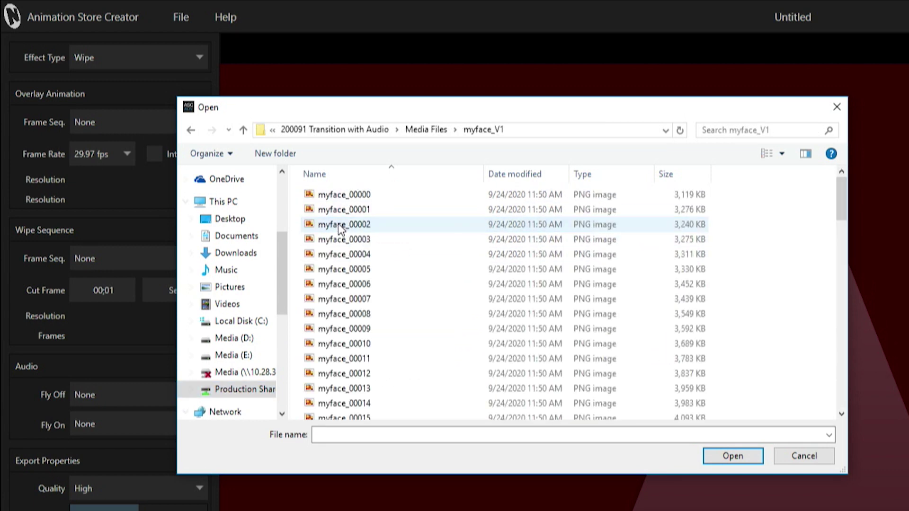
pyautogui.click(344, 196)
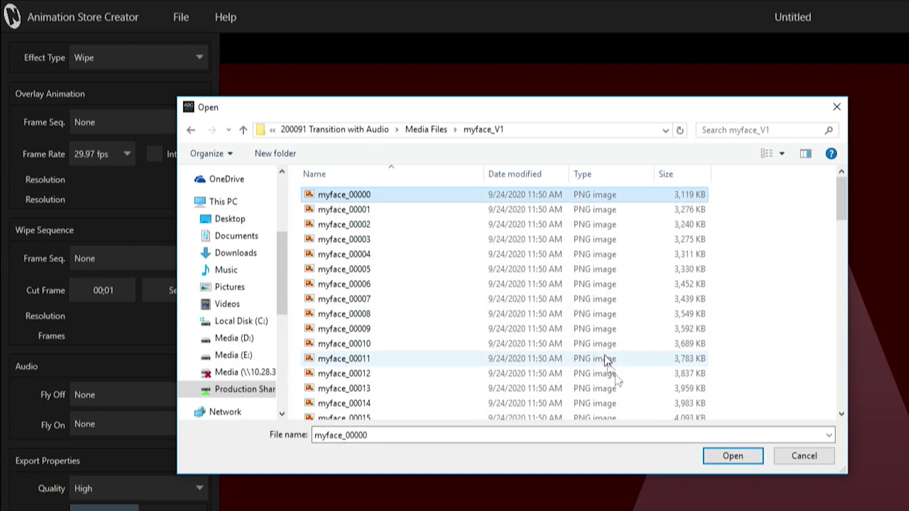
pyautogui.click(732, 458)
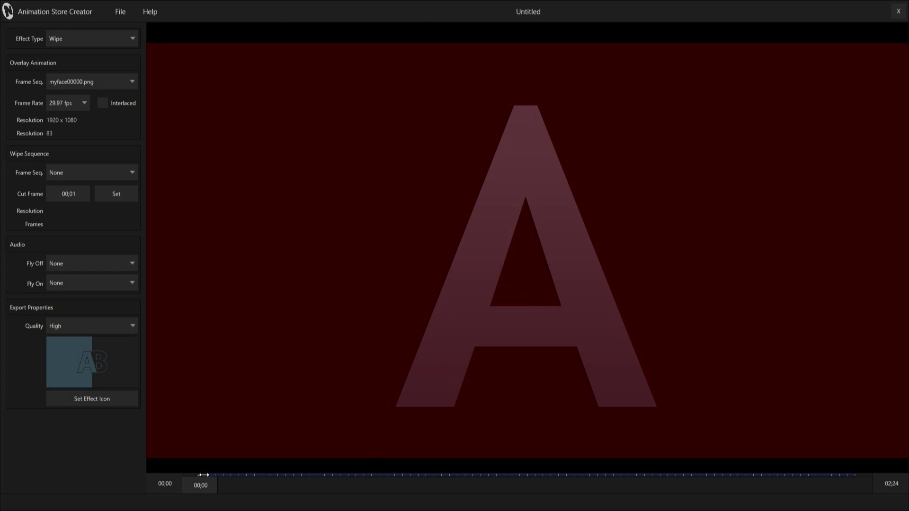
pyautogui.click(203, 475)
pyautogui.moveTo(203, 475)
pyautogui.mouseDown()
pyautogui.moveTo(727, 475)
pyautogui.moveTo(200, 475)
pyautogui.mouseUp()
pyautogui.press('Right')
pyautogui.press('Left')
pyautogui.press('Right')
pyautogui.press('Left')
pyautogui.press('Right')
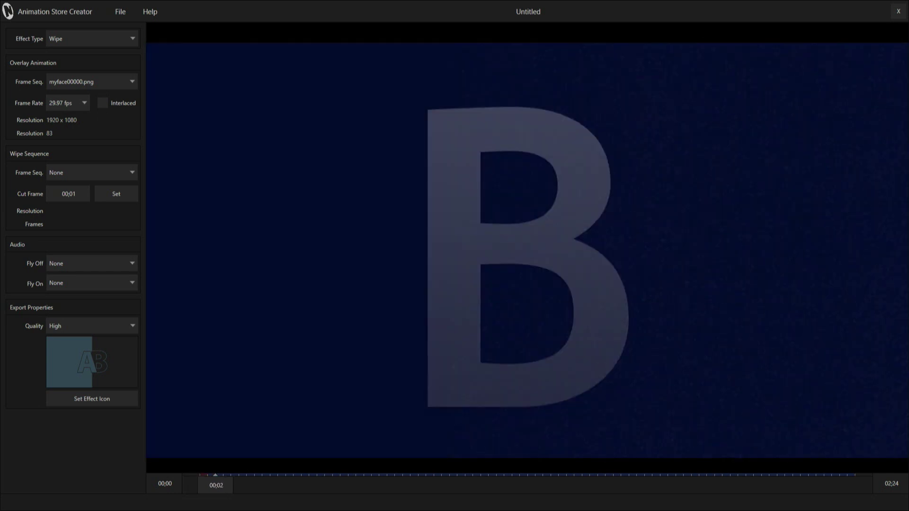
pyautogui.press('Left')
pyautogui.moveTo(200, 475)
pyautogui.mouseDown()
pyautogui.moveTo(551, 475)
pyautogui.moveTo(200, 475)
pyautogui.mouseUp()
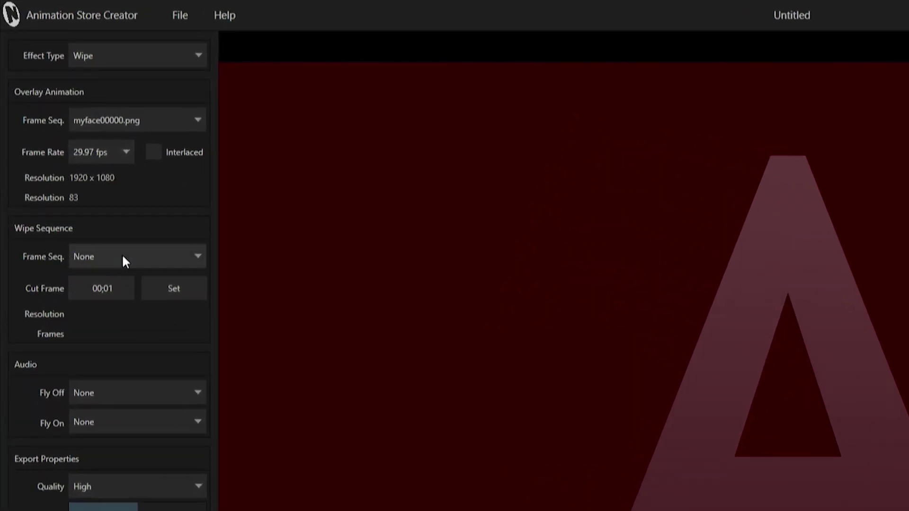
# Step: Load myface_00000 from Media Files\myface_matte_v2 as the wipe sequence matte frames
pyautogui.click(122, 257)
pyautogui.click(123, 306)
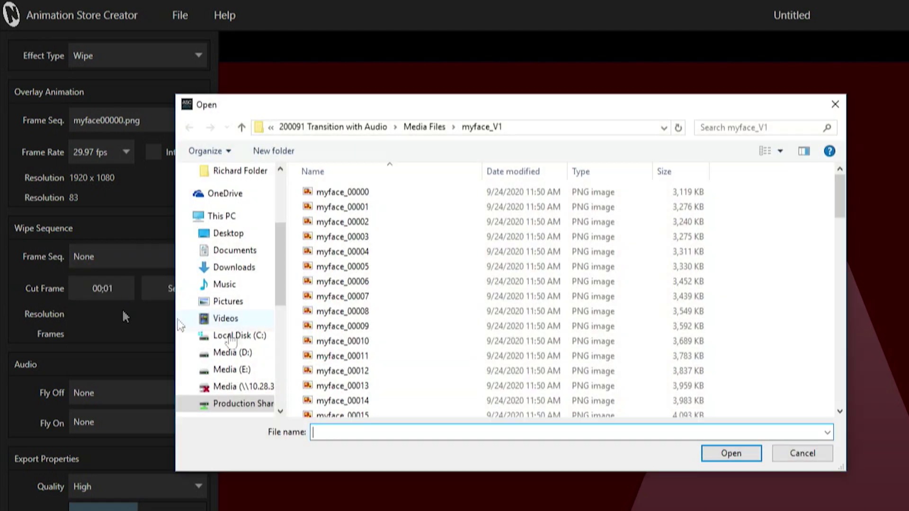
pyautogui.click(429, 127)
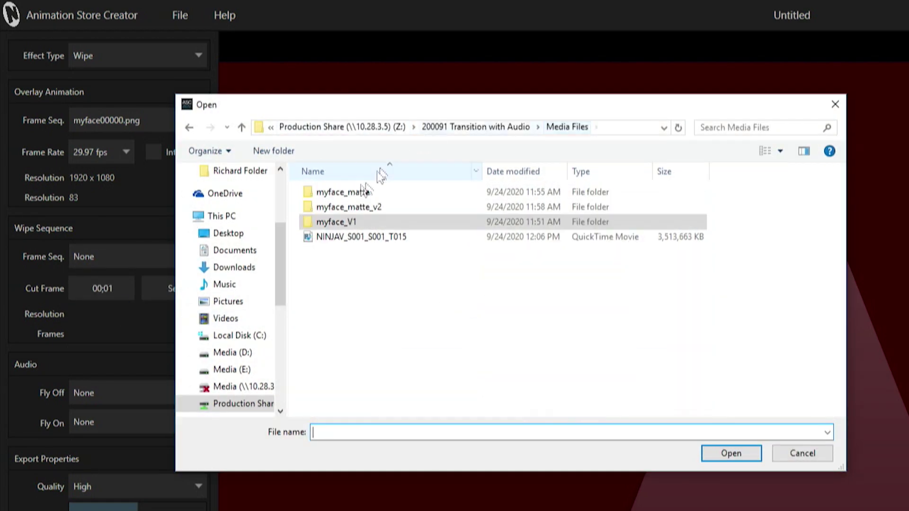
pyautogui.doubleClick(363, 207)
pyautogui.click(351, 192)
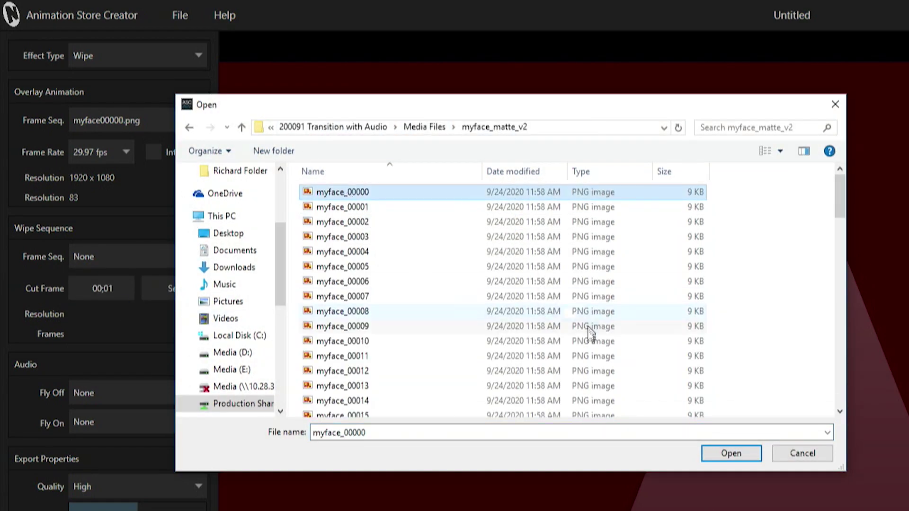
pyautogui.click(736, 456)
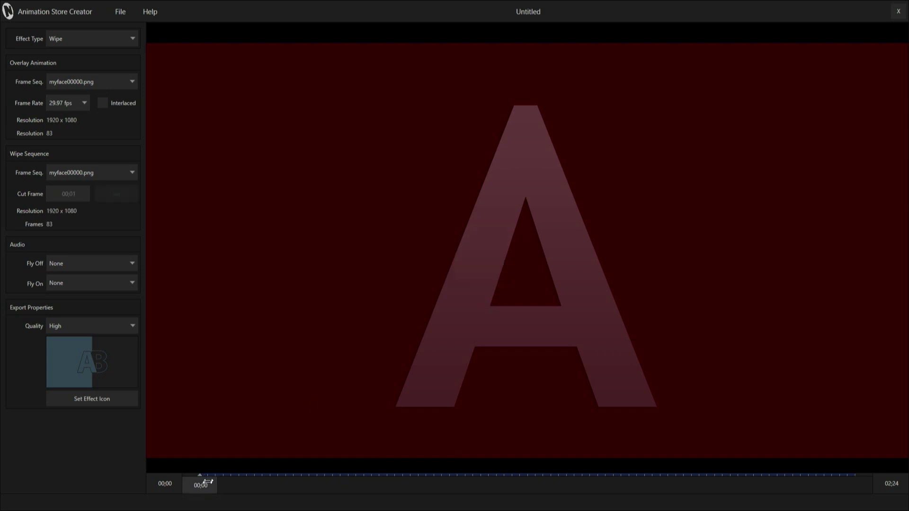
pyautogui.moveTo(208, 474)
pyautogui.mouseDown()
pyautogui.moveTo(784, 474)
pyautogui.moveTo(200, 474)
pyautogui.mouseUp()
# Step: Assign the face audio WAV from the 200091 Transition with Audio folder as the Fly Off sound
pyautogui.click(14, 247)
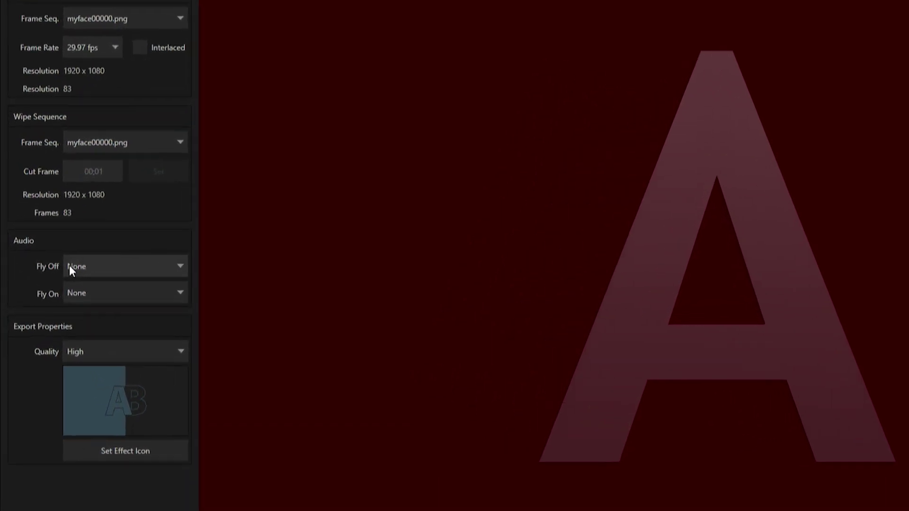
pyautogui.click(48, 263)
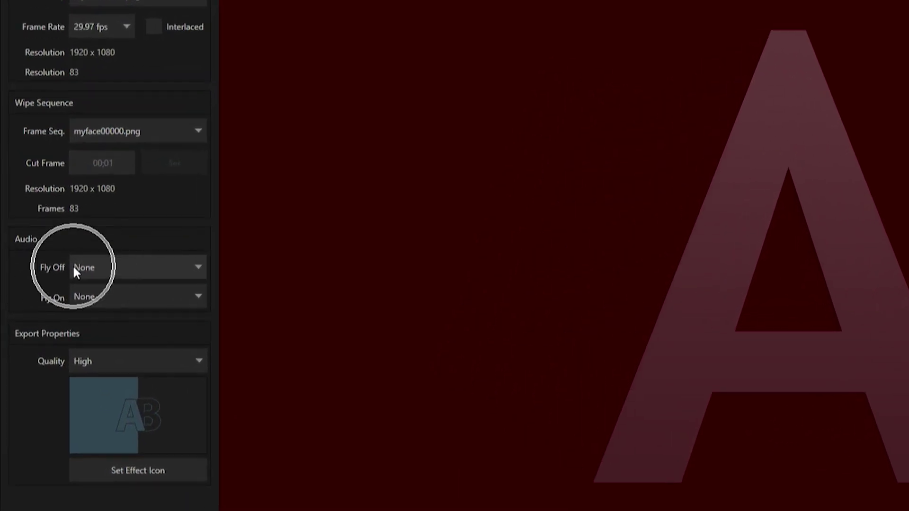
pyautogui.click(96, 303)
pyautogui.click(151, 275)
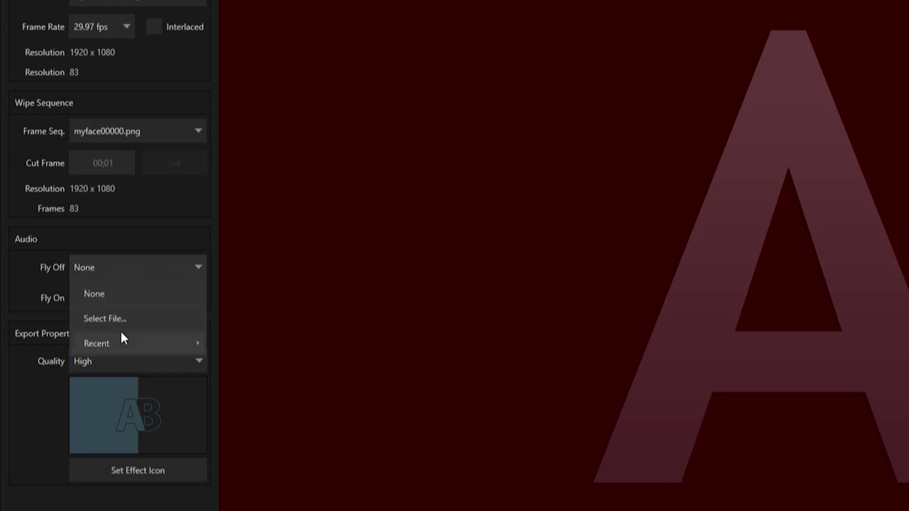
pyautogui.click(116, 319)
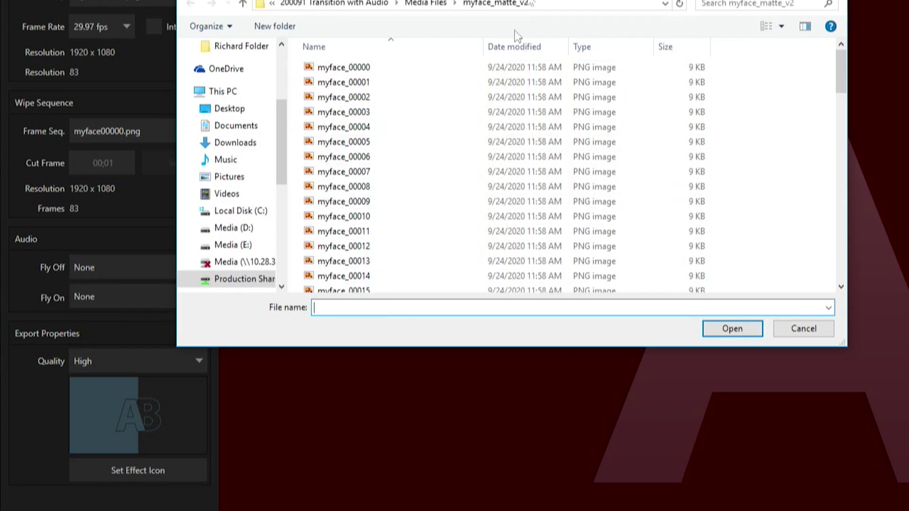
pyautogui.click(429, 4)
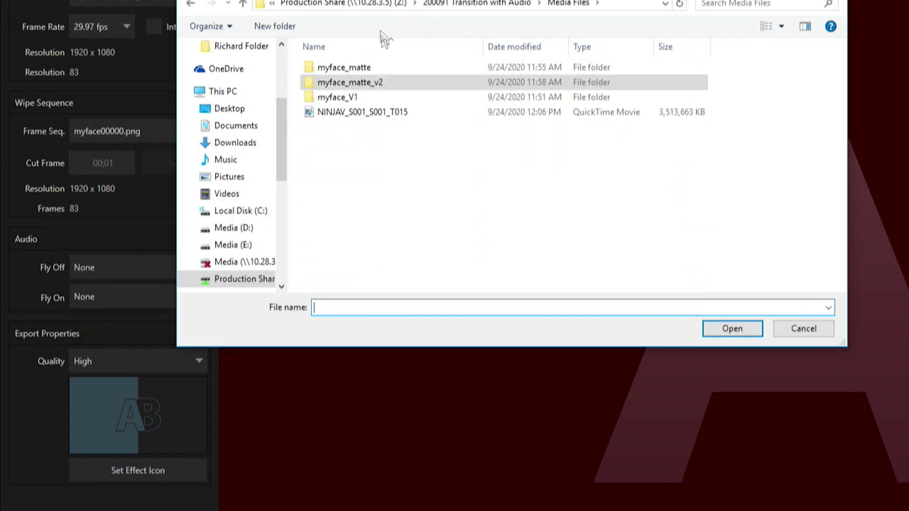
pyautogui.click(474, 4)
pyautogui.click(372, 114)
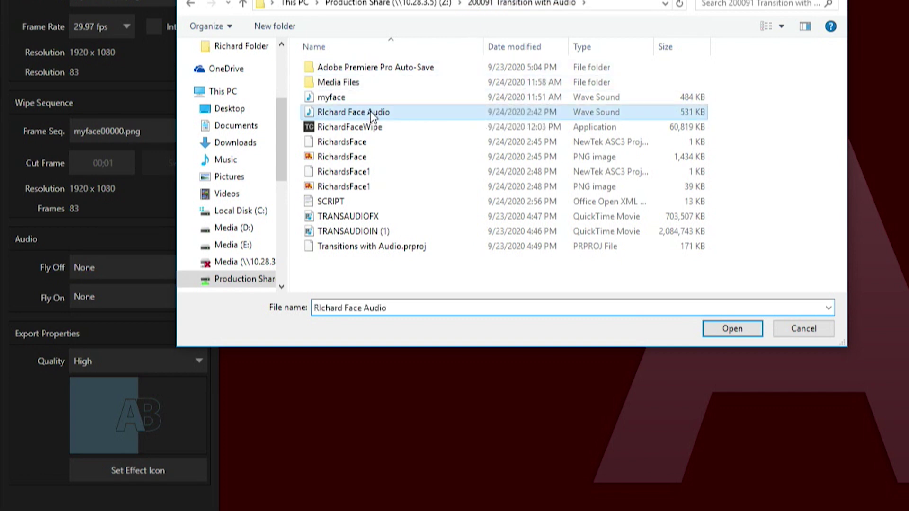
pyautogui.click(744, 332)
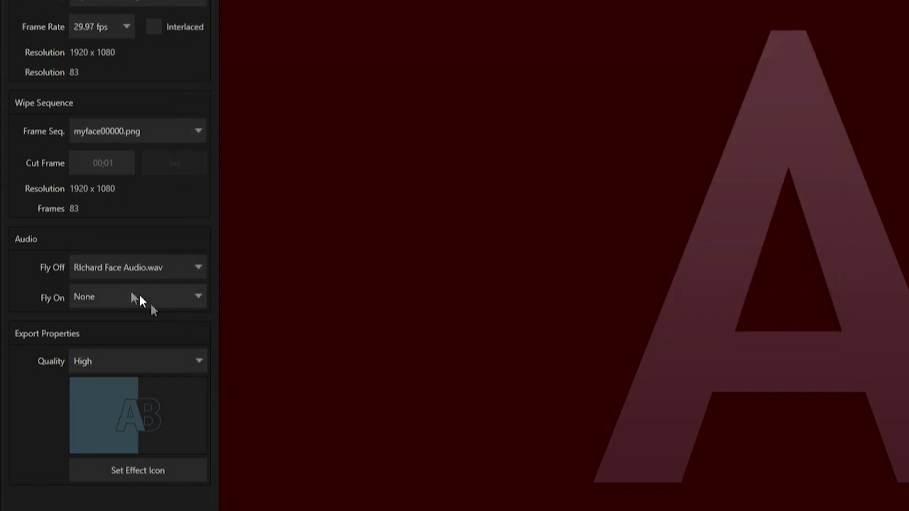
# Step: Assign the same face audio WAV as the Fly On sound
pyautogui.click(122, 299)
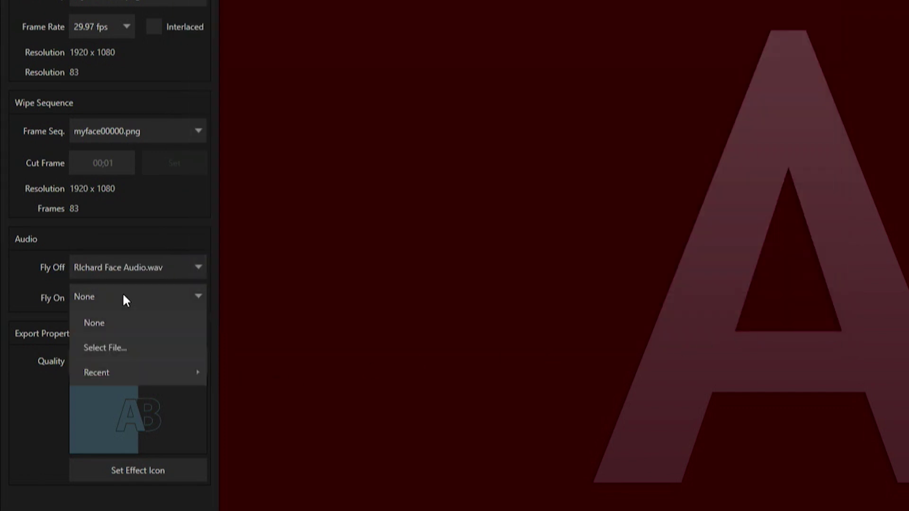
pyautogui.click(137, 342)
pyautogui.click(332, 111)
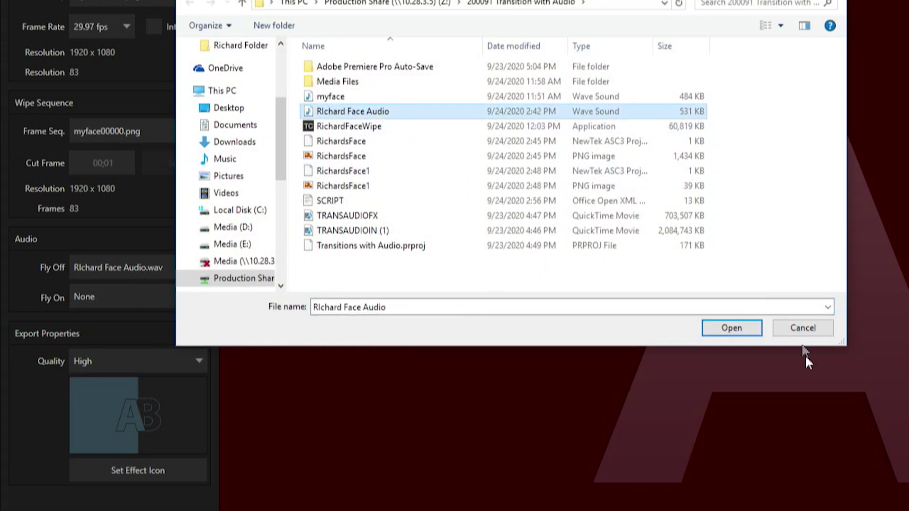
pyautogui.click(731, 328)
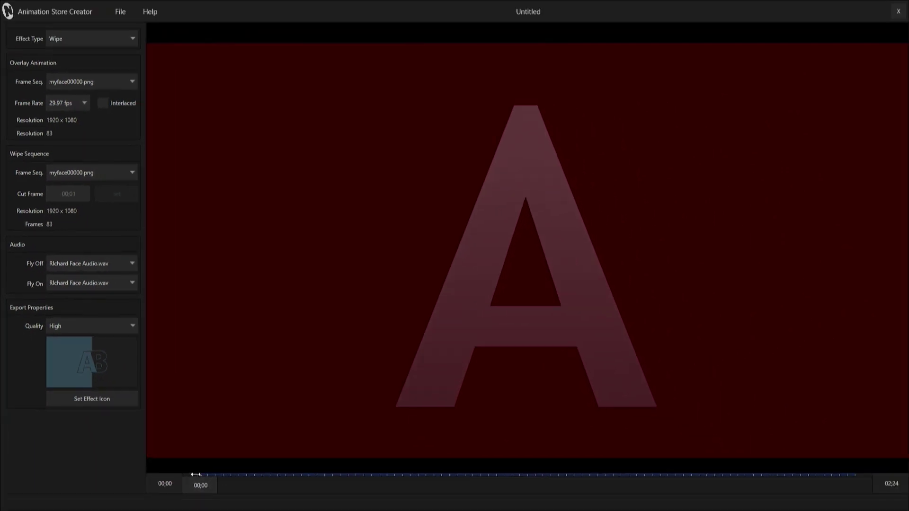
# Step: Scrub the playhead to about 01;12 so the face frame becomes the Wipe effect icon
pyautogui.moveTo(200, 474); pyautogui.dragTo(519, 475)
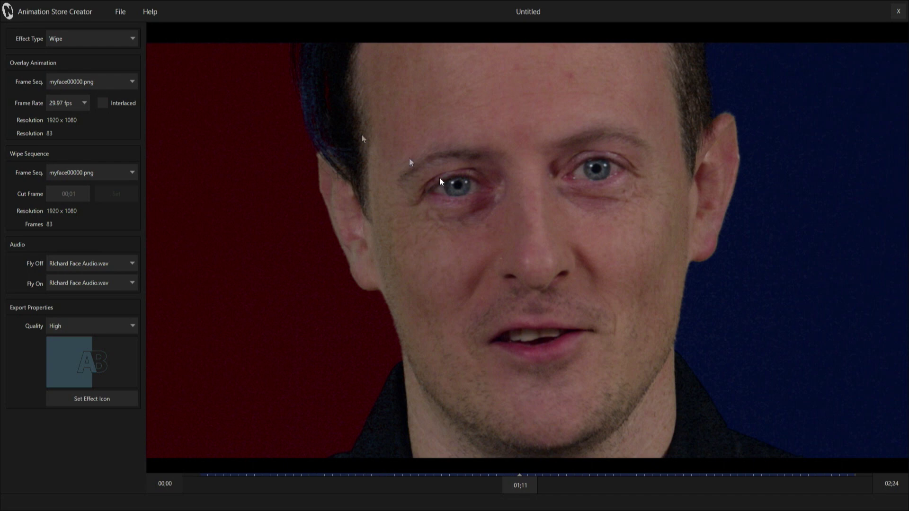
pyautogui.moveTo(517, 474)
pyautogui.mouseDown()
pyautogui.moveTo(535, 475)
pyautogui.moveTo(527, 475)
pyautogui.mouseUp()
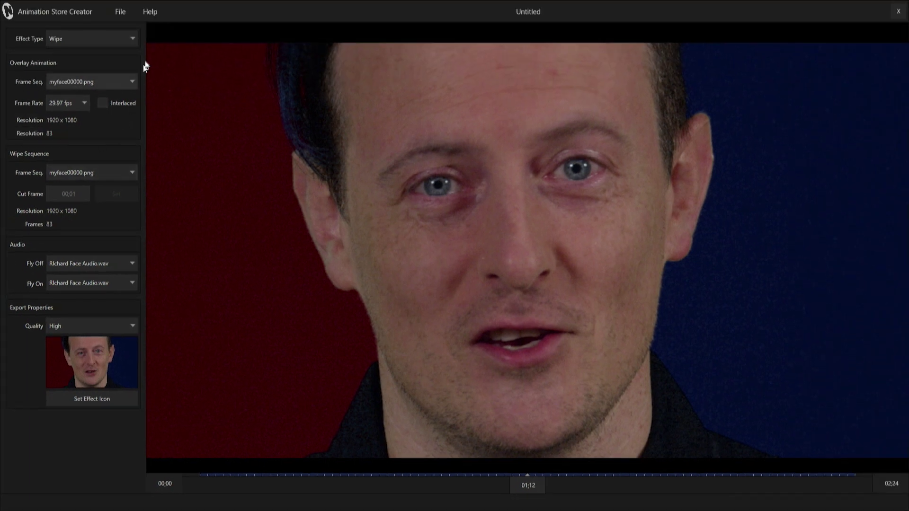
pyautogui.click(130, 11)
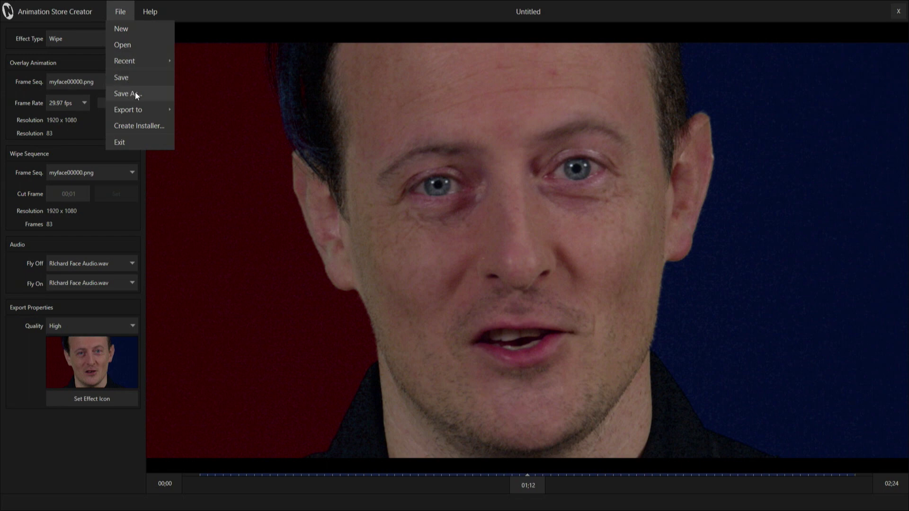
# Step: Save the project under the new name richardsfacetransition on the Media (D:) drive
pyautogui.click(134, 93)
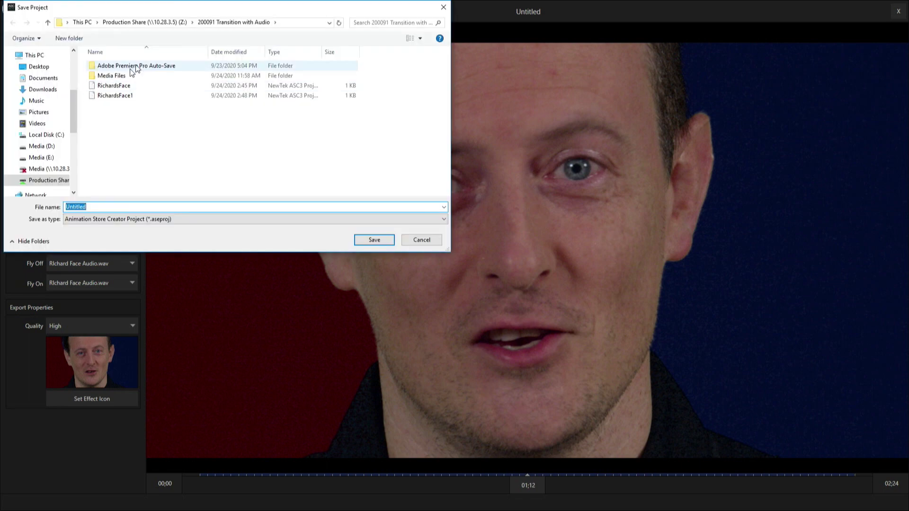
pyautogui.click(39, 151)
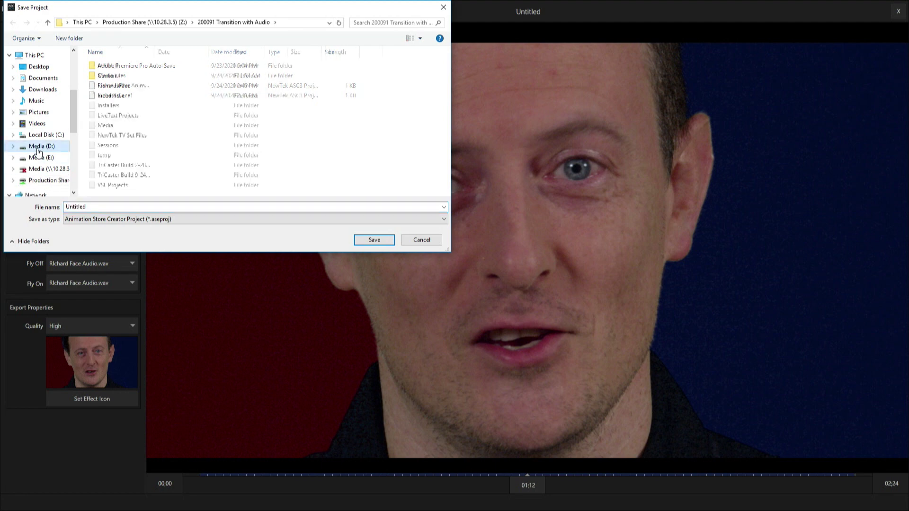
pyautogui.doubleClick(124, 207)
pyautogui.write('richardsfacetransition')
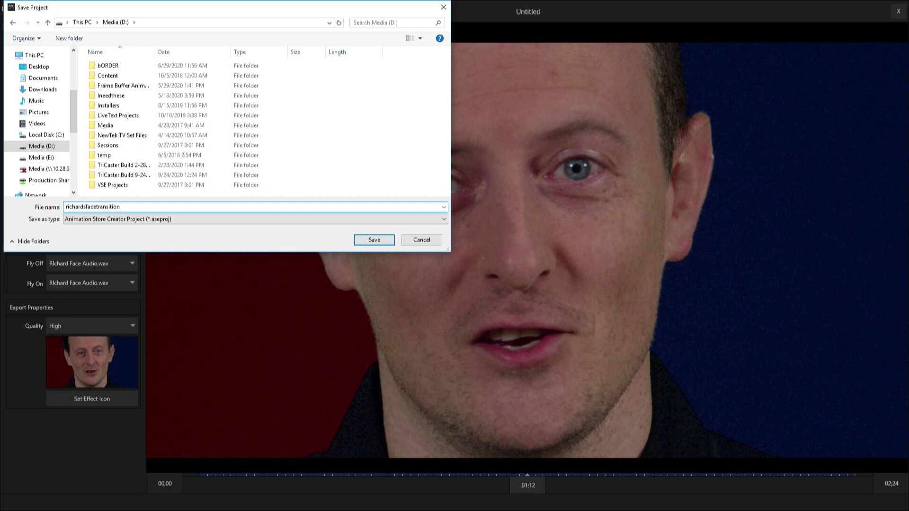
pyautogui.press('Return')
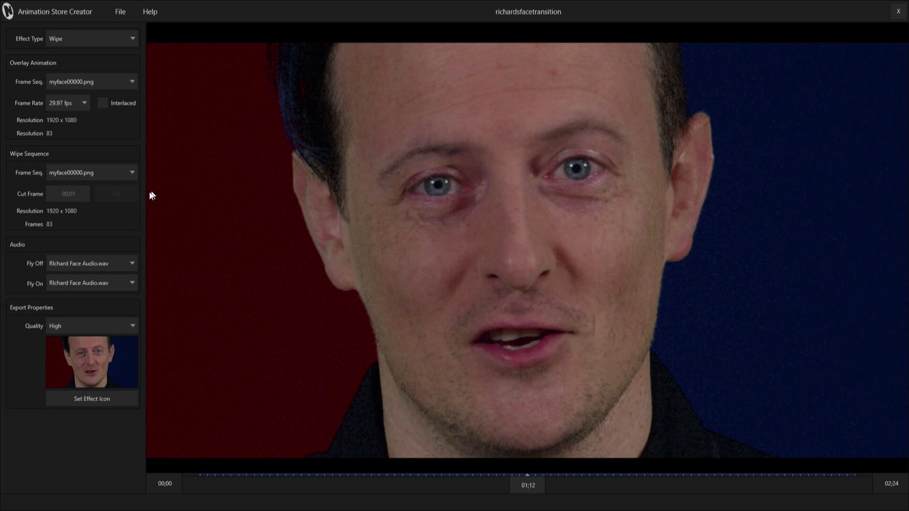
# Step: Export the effect with File > Export to > This Machine and let Creating Effect finish
pyautogui.click(125, 12)
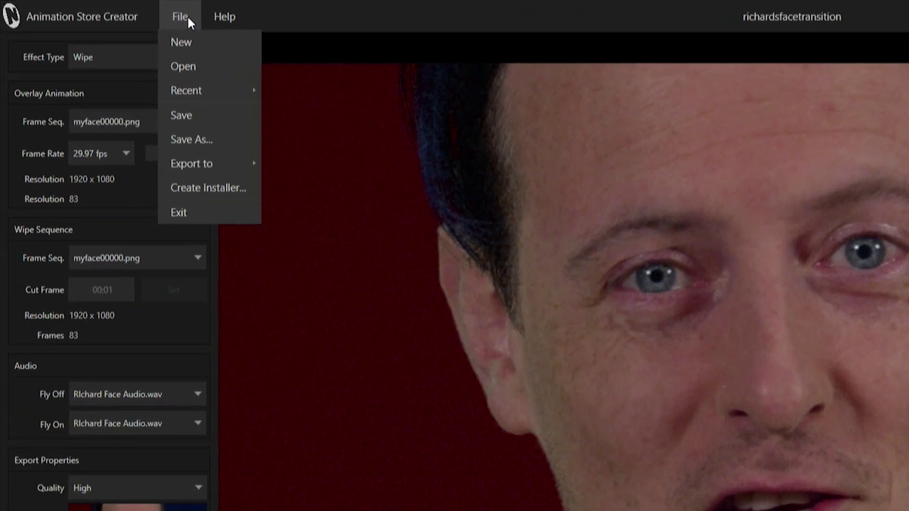
pyautogui.click(196, 187)
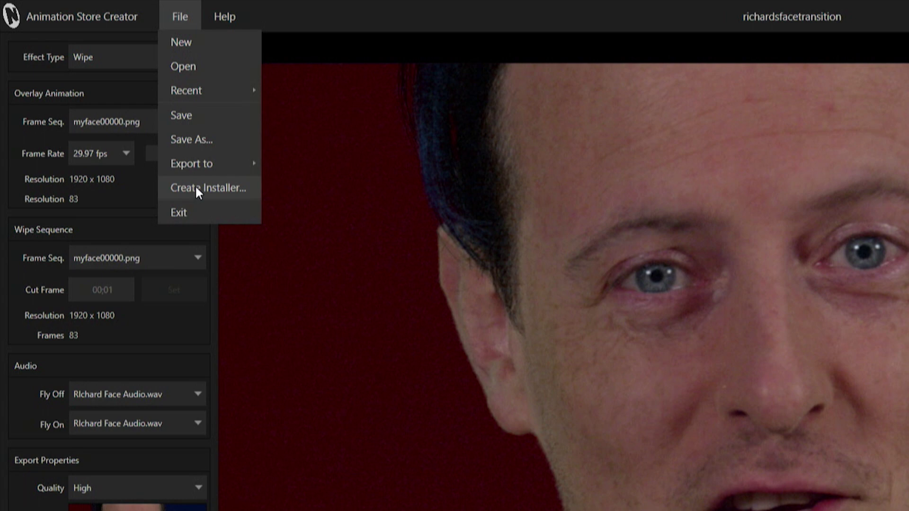
pyautogui.moveTo(213, 172)
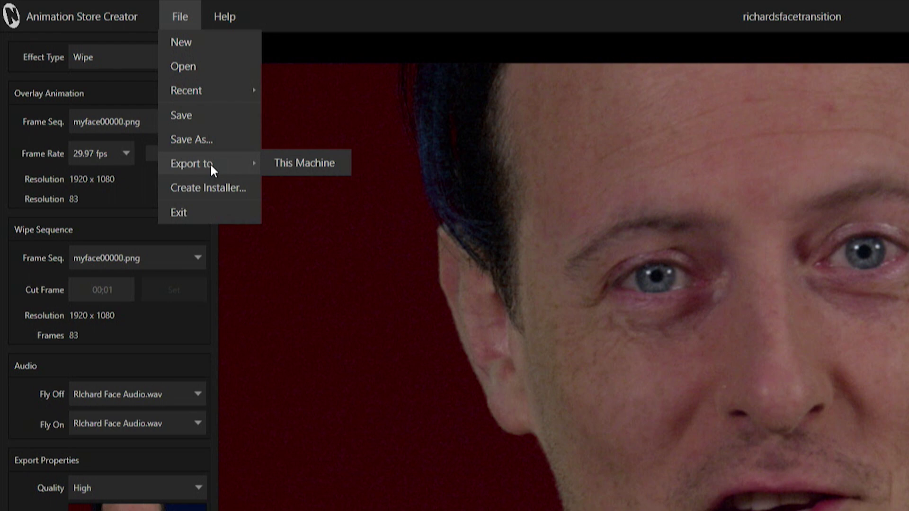
pyautogui.click(292, 164)
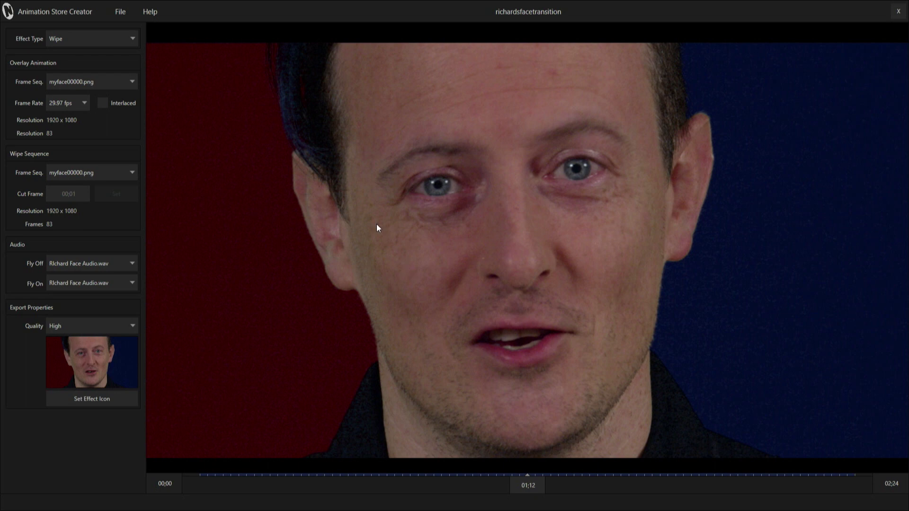
# Step: Exit Animation Store Creator, then open the Toozday Tootorial Recording session and start live production
pyautogui.click(122, 12)
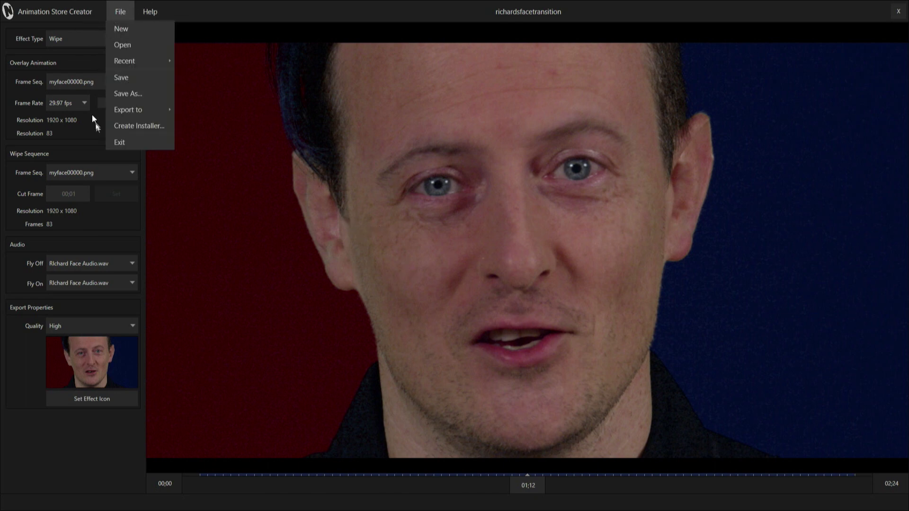
pyautogui.click(124, 142)
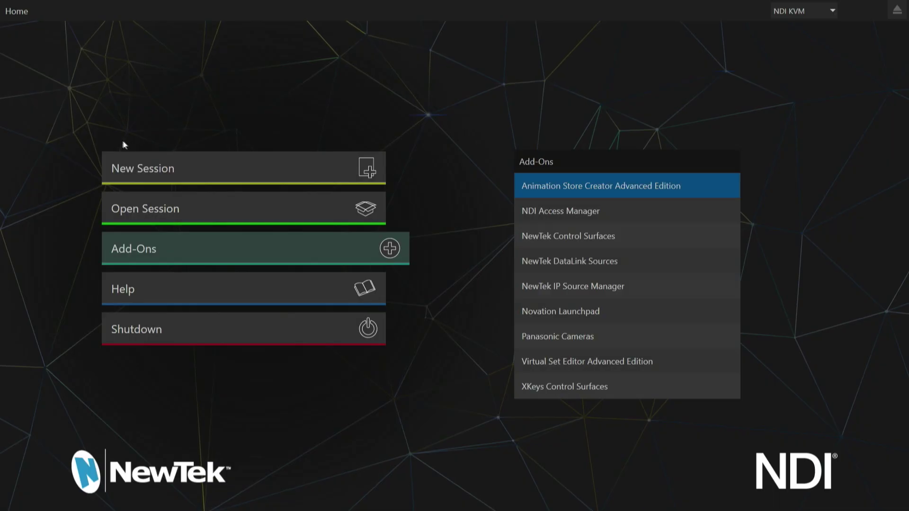
pyautogui.click(148, 210)
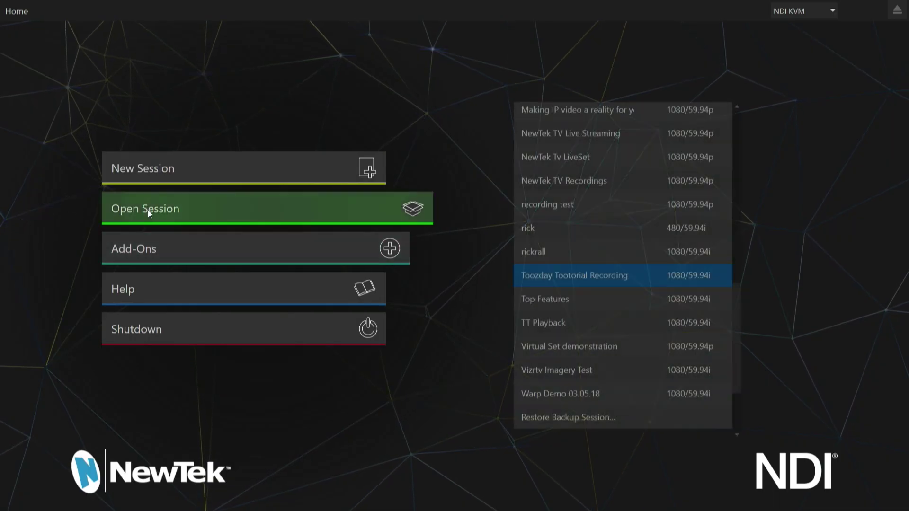
pyautogui.click(575, 277)
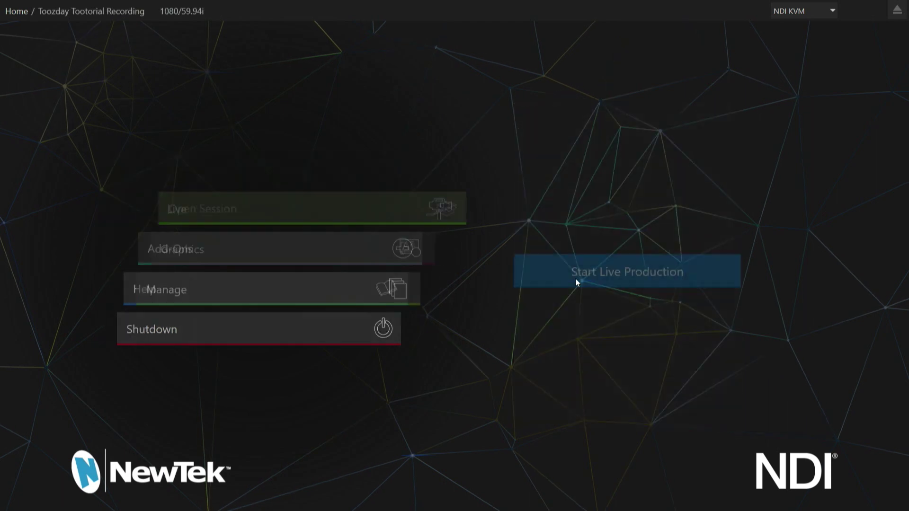
pyautogui.click(575, 278)
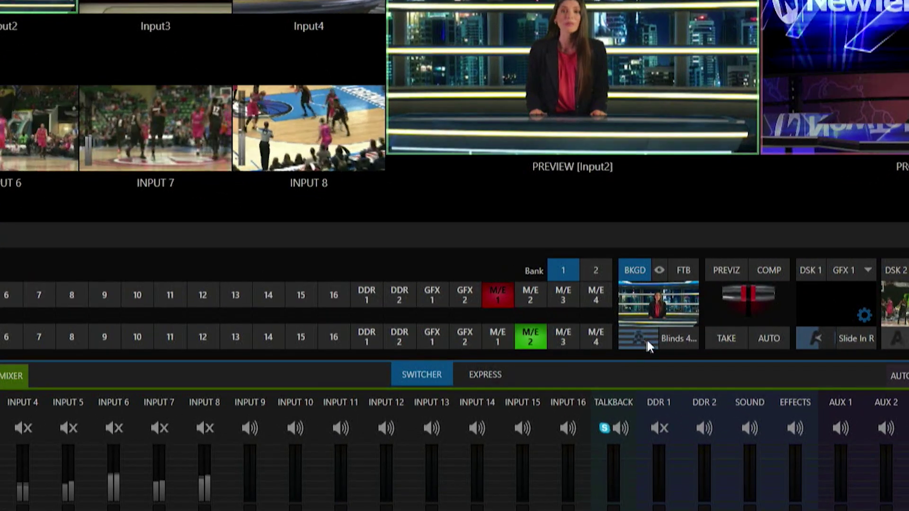
# Step: Open the BKGD transition bin listing the Cut, Fade, Blinds 4 and Twirl slots
pyautogui.click(644, 337)
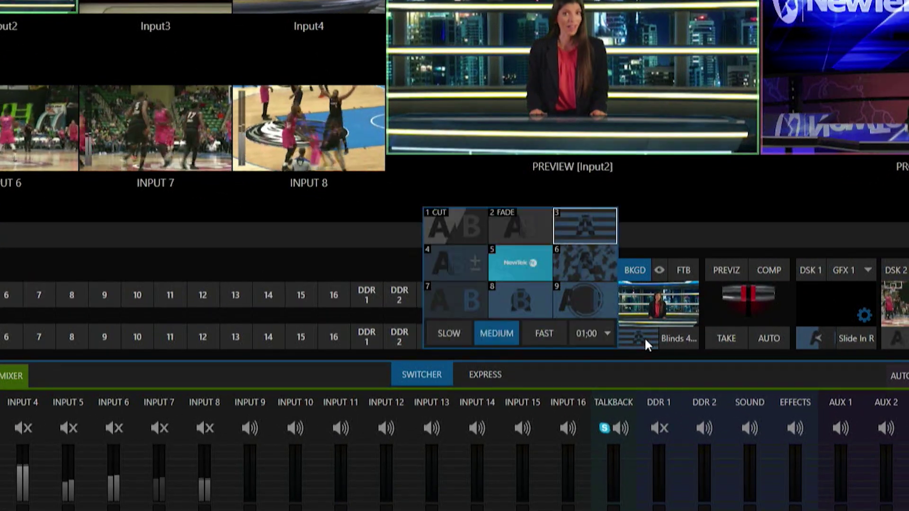
# Step: Load richardsfacetransition from Animation Stores > User into background transition slot 3
pyautogui.click(609, 217)
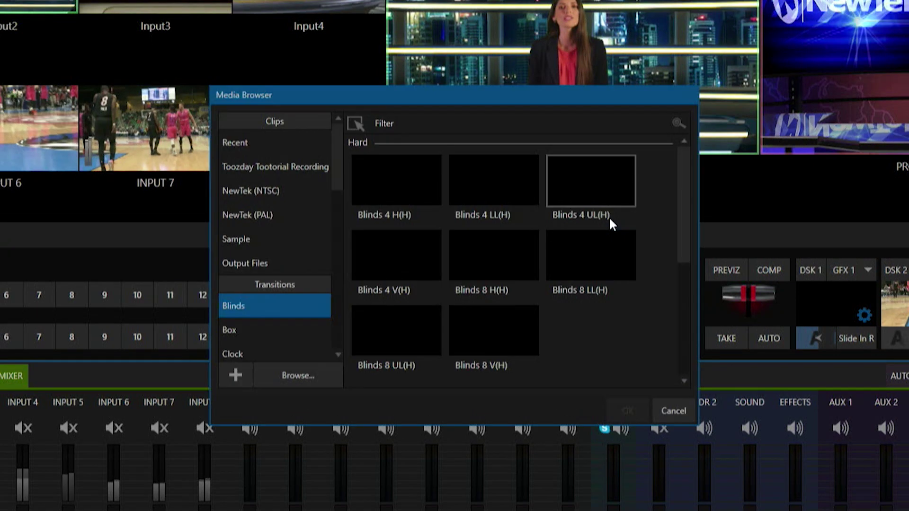
pyautogui.scroll(-4, 282, 249)
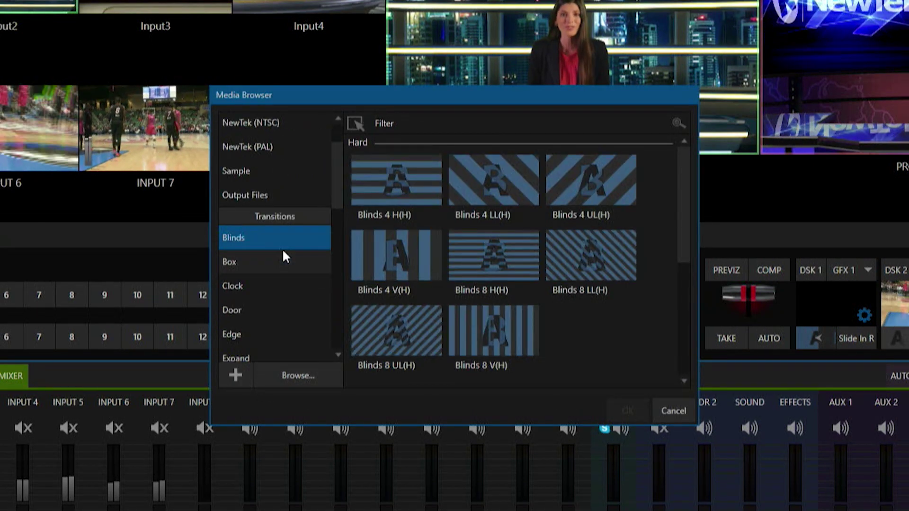
pyautogui.scroll(-1, 283, 253)
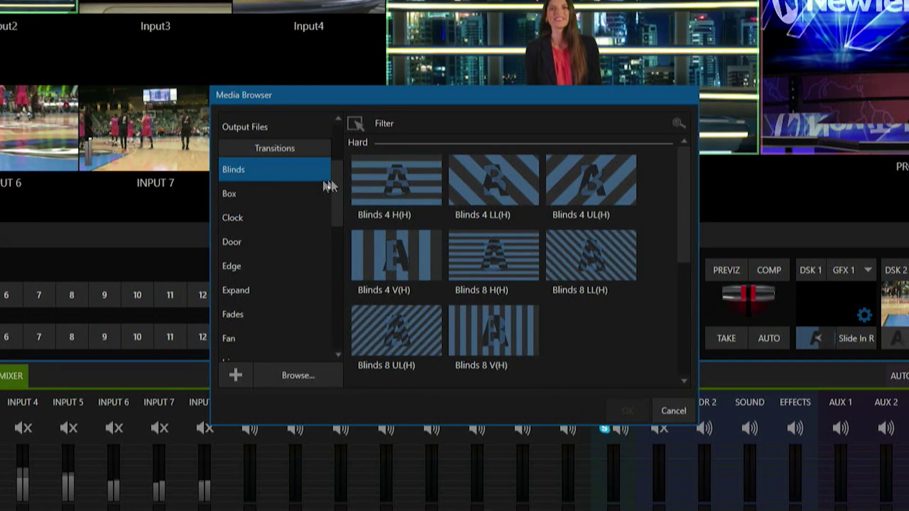
pyautogui.click(250, 194)
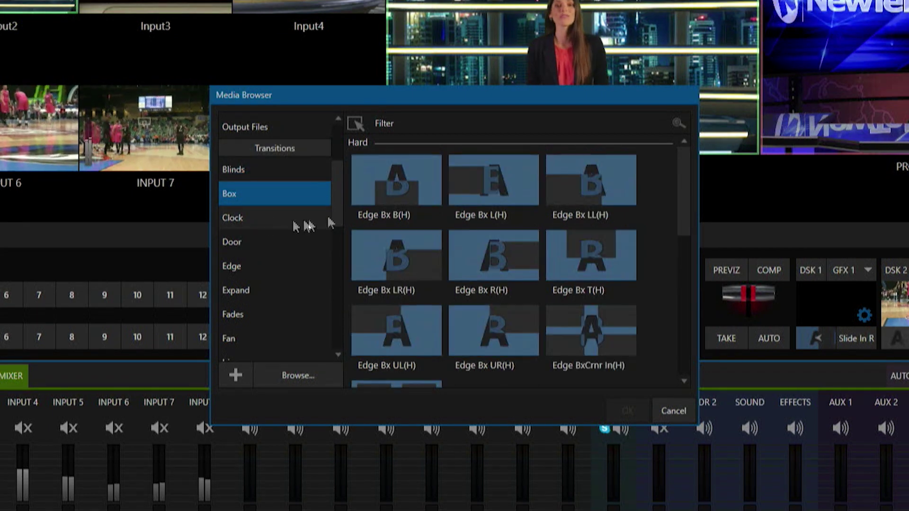
pyautogui.moveTo(337, 201); pyautogui.dragTo(335, 310)
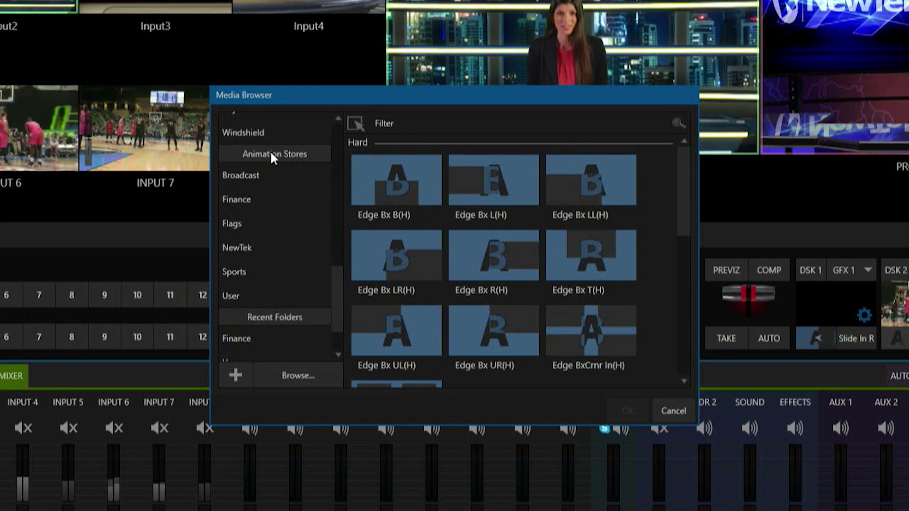
pyautogui.click(240, 295)
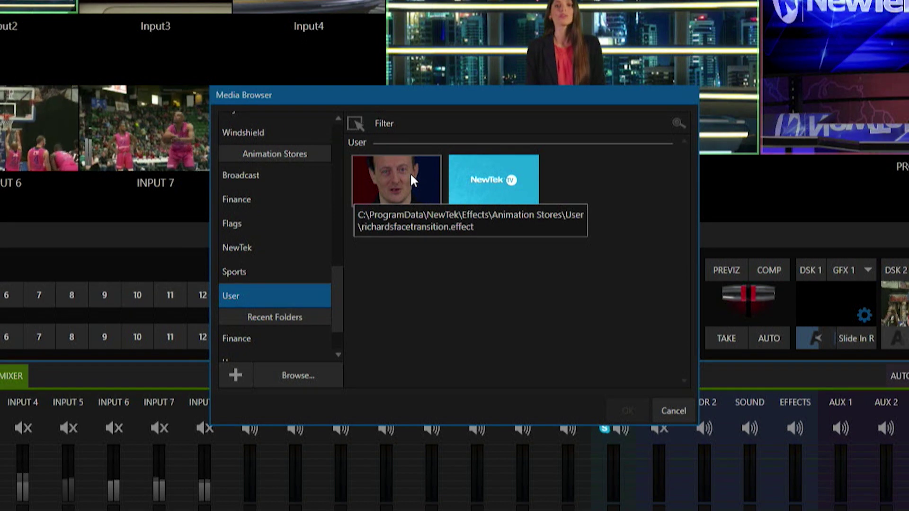
pyautogui.click(410, 188)
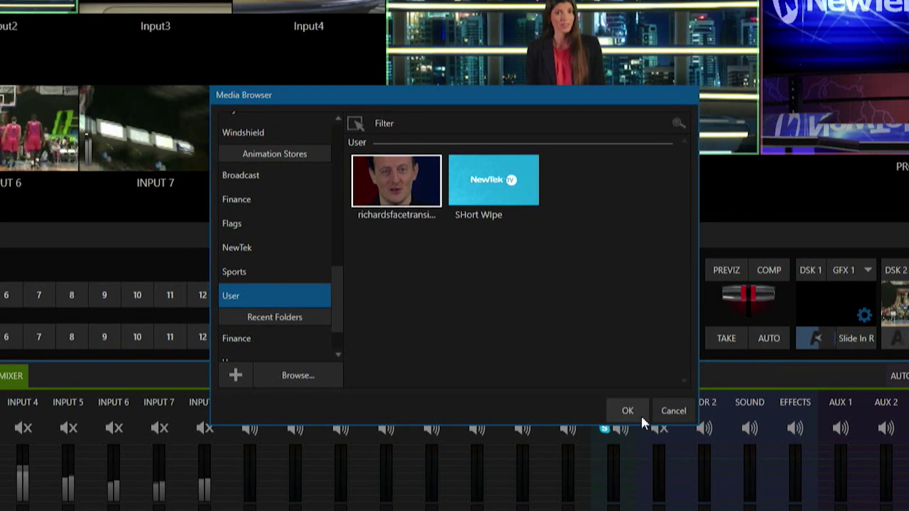
pyautogui.click(635, 412)
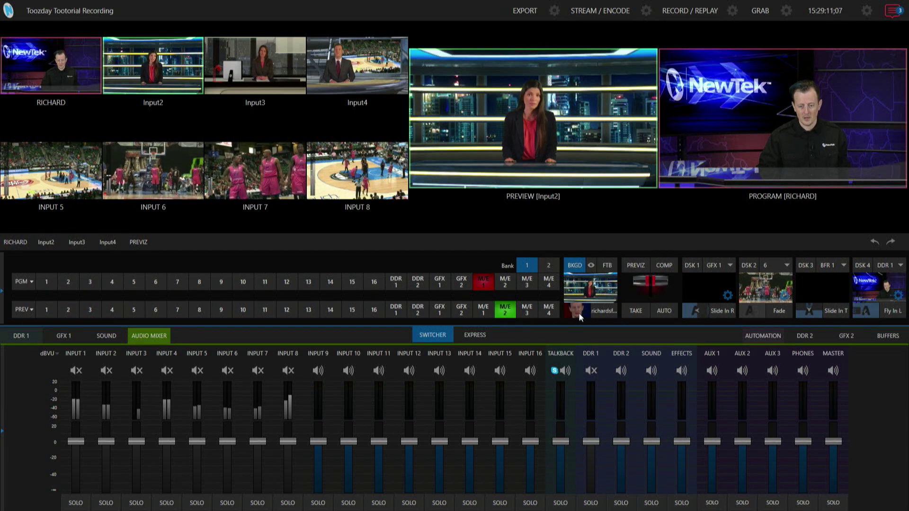
# Step: Run the richardsfacetransition face wipe with AUTO to take Input2 to program
pyautogui.click(662, 311)
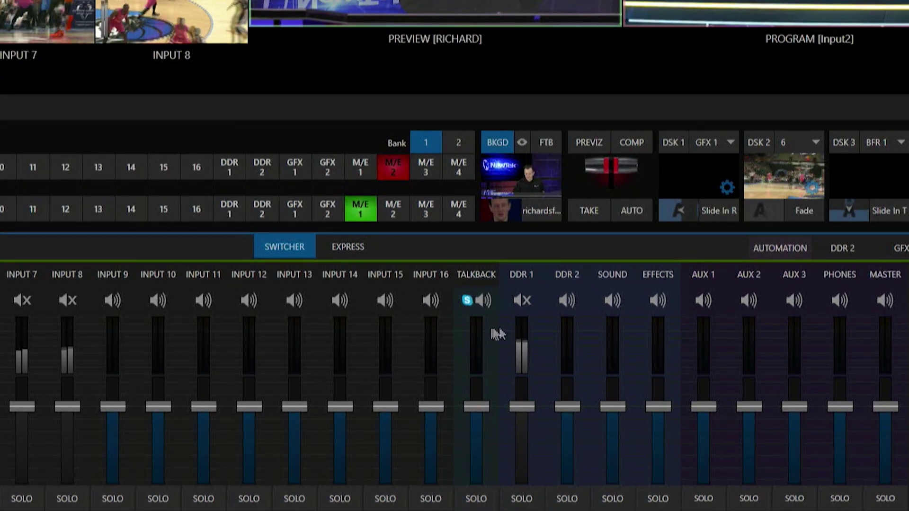
pyautogui.moveTo(669, 325)
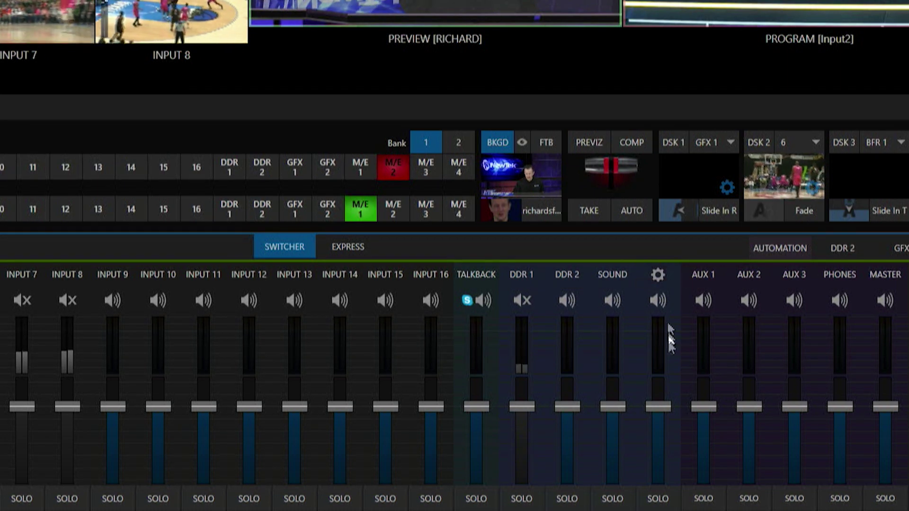
pyautogui.click(658, 275)
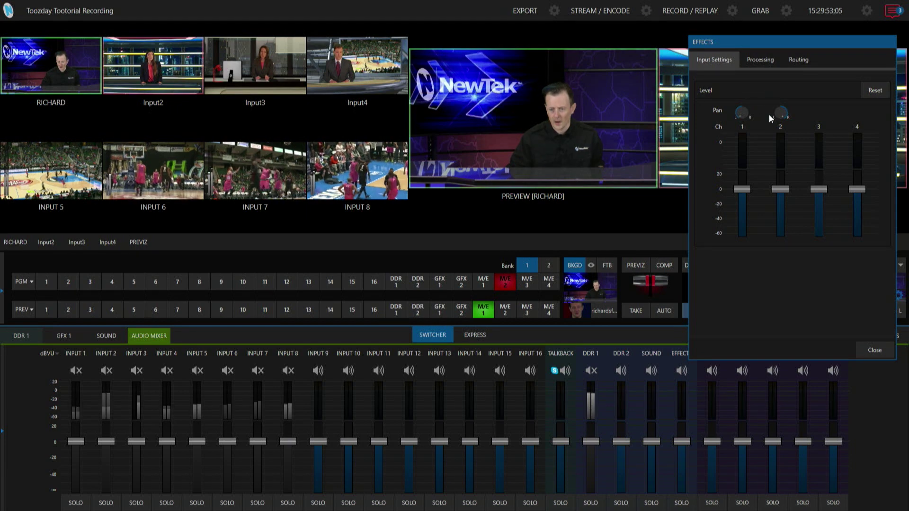
# Step: Clear the Effects channel's AUX 2 routing and close its audio settings panel
pyautogui.click(766, 60)
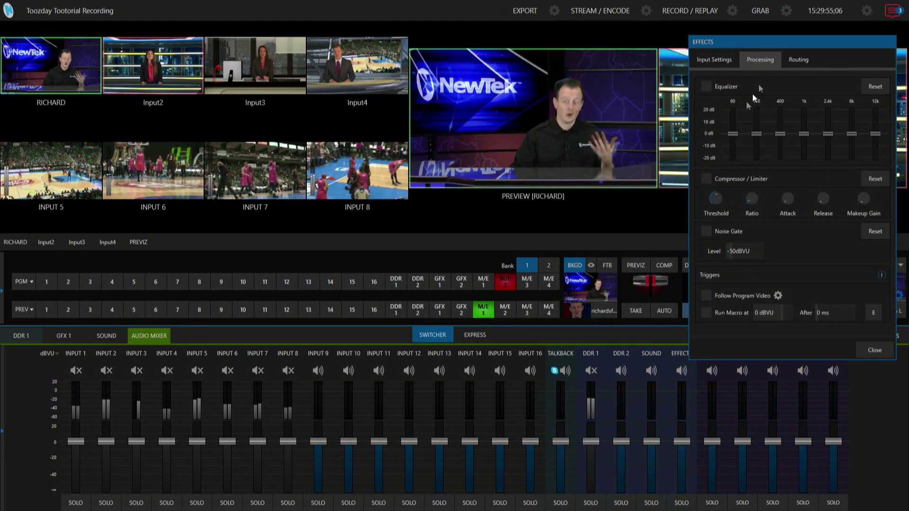
pyautogui.click(799, 60)
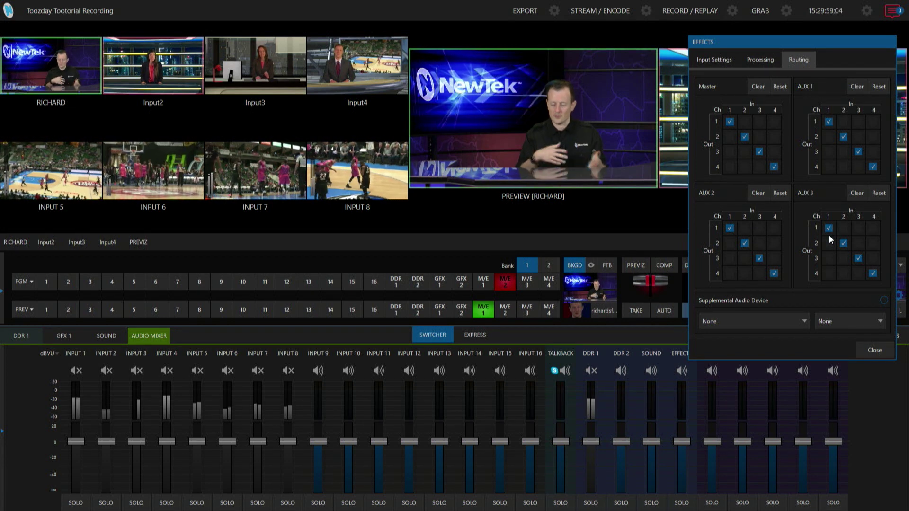
pyautogui.click(757, 193)
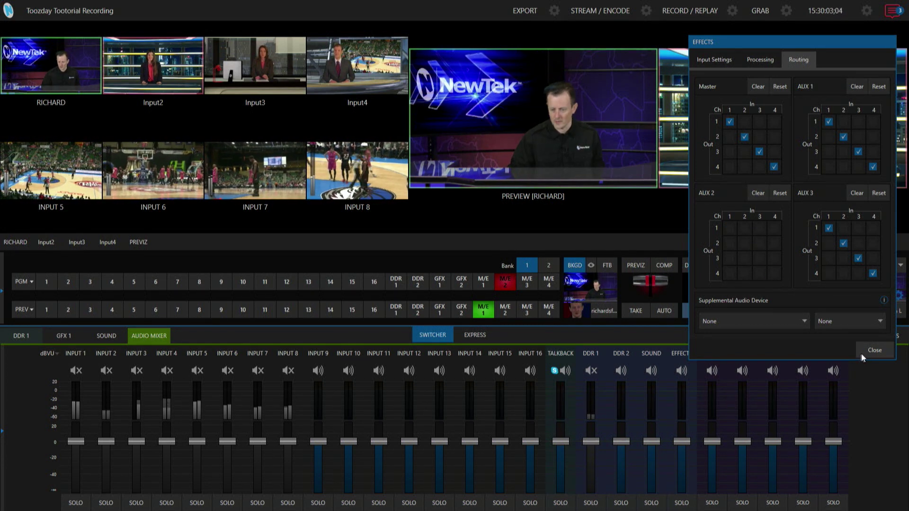
pyautogui.click(874, 350)
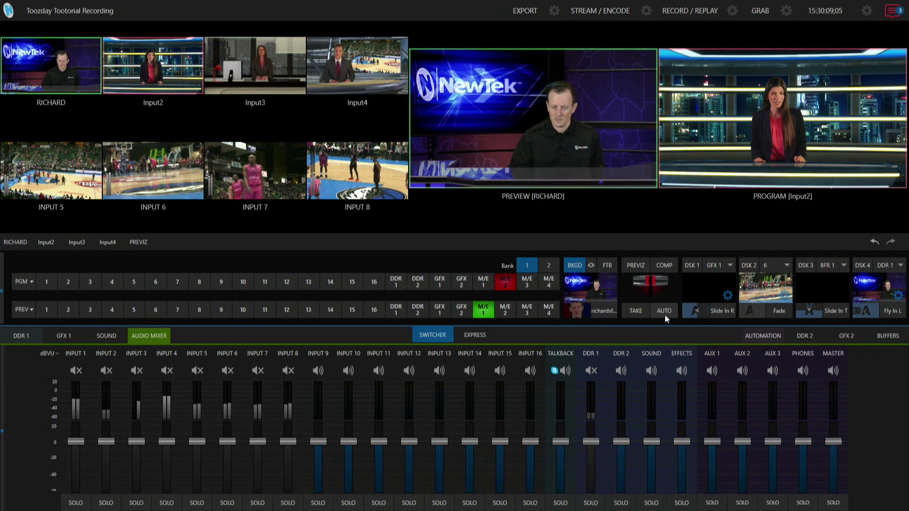
# Step: Run the richardsfacetransition face wipe again with AUTO to swap program and preview
pyautogui.moveTo(688, 413)
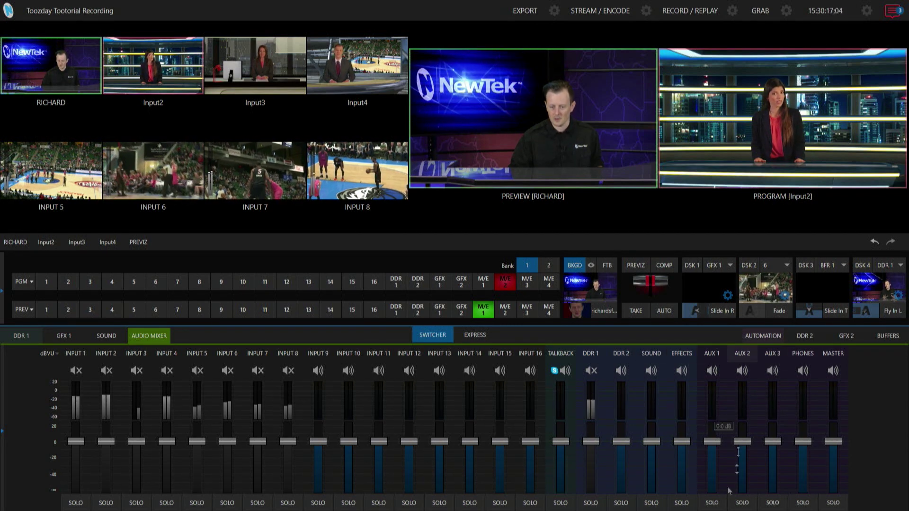
pyautogui.click(668, 311)
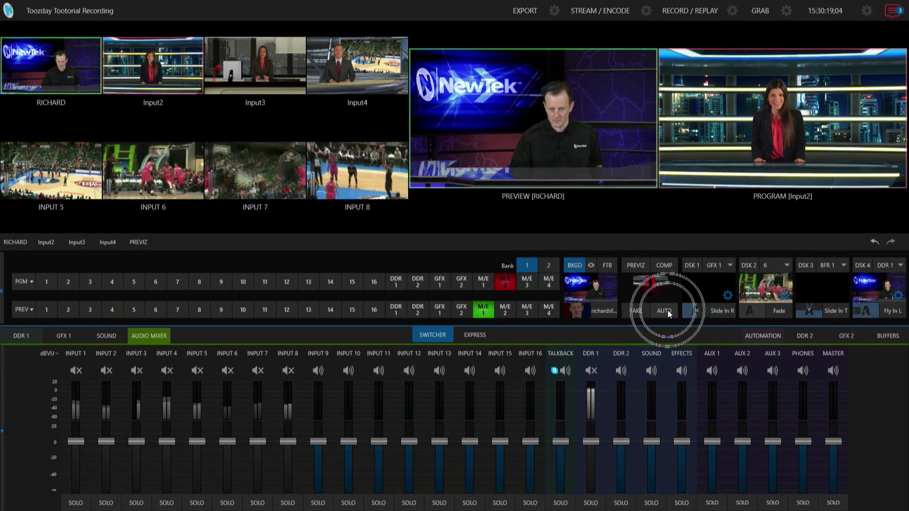